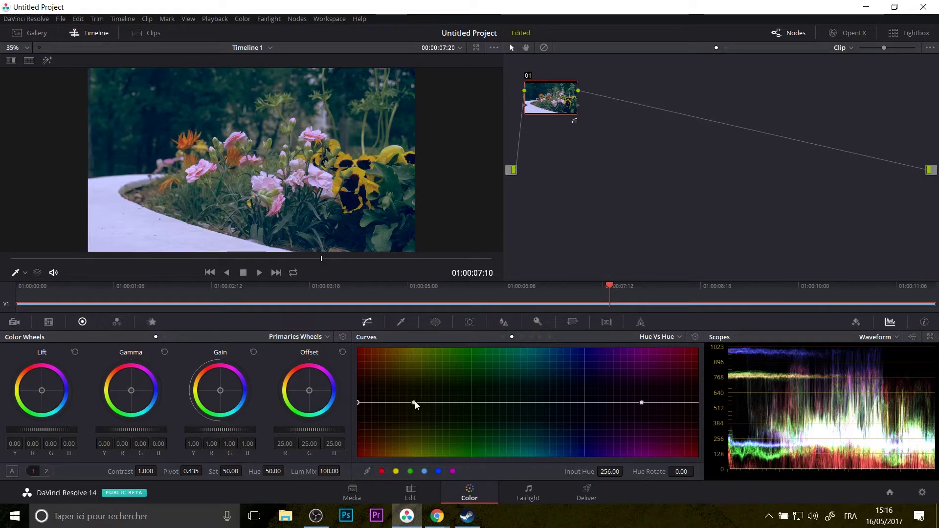
Step: Try bending the Hue Vs Hue curve, raising the yellow and cyan ranges and lowering the green and magenta ranges
drag(414, 400, 469, 410)
drag(525, 431, 407, 371)
drag(491, 380, 470, 424)
drag(548, 415, 549, 379)
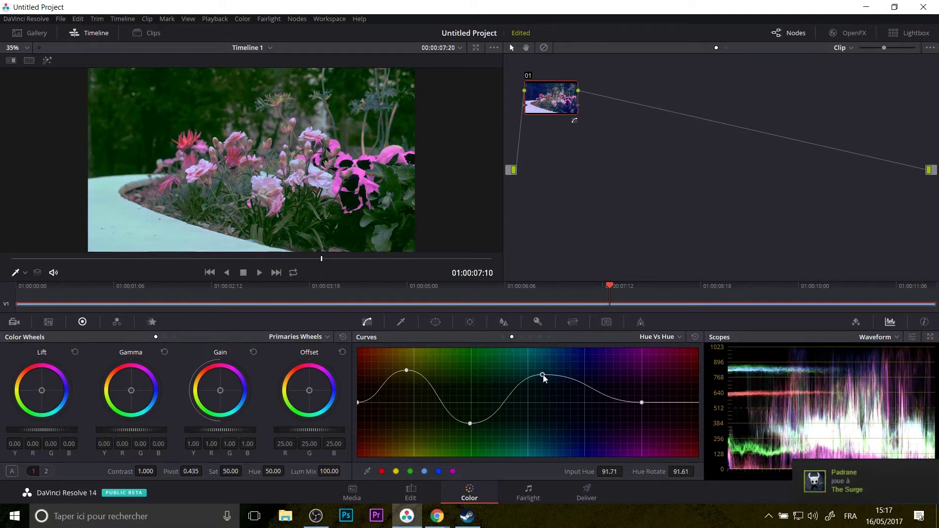
mouse_move(598, 417)
mouse_down()
mouse_move(595, 425)
mouse_move(613, 379)
mouse_move(599, 402)
mouse_up()
drag(658, 388, 636, 427)
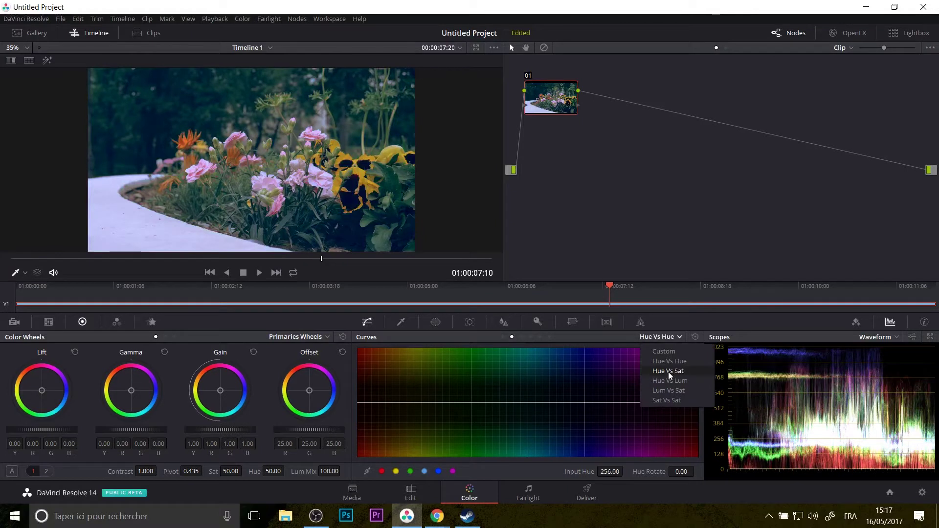
Step: Switch to the Hue Vs Sat curve and raise the saturation of the yellow range
click(668, 372)
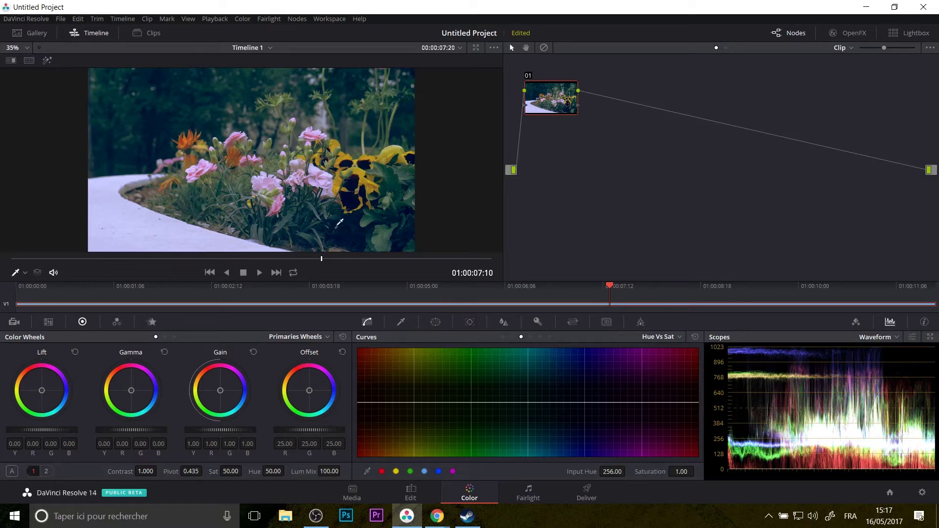
click(396, 471)
drag(415, 404, 506, 465)
drag(396, 415, 416, 371)
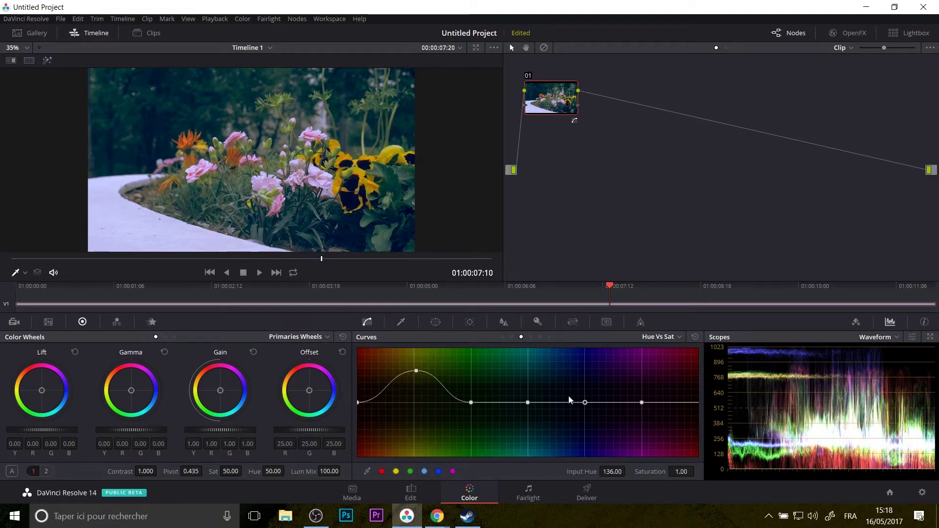
Step: Try cutting blue and red saturation to 0.00 while boosting yellow through green on the Hue Vs Sat curve, and reset the curve
drag(583, 406, 577, 356)
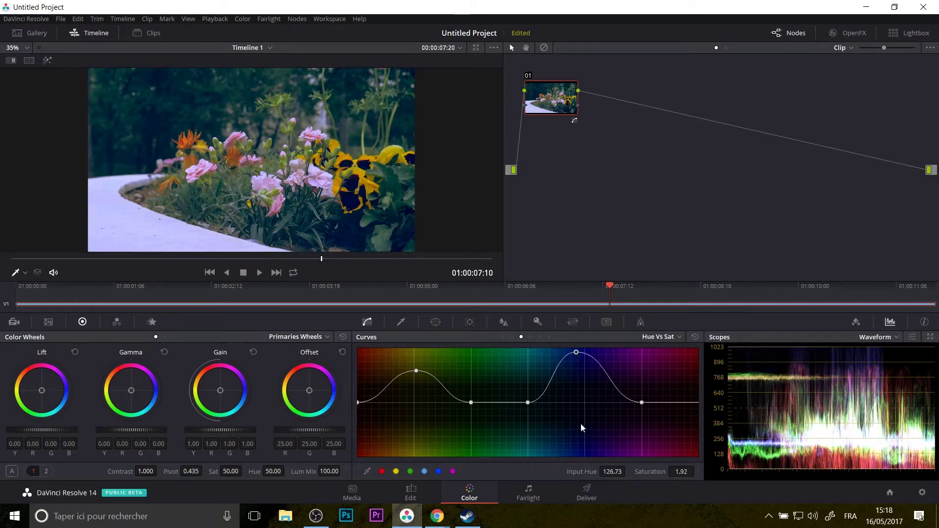
drag(577, 353, 589, 456)
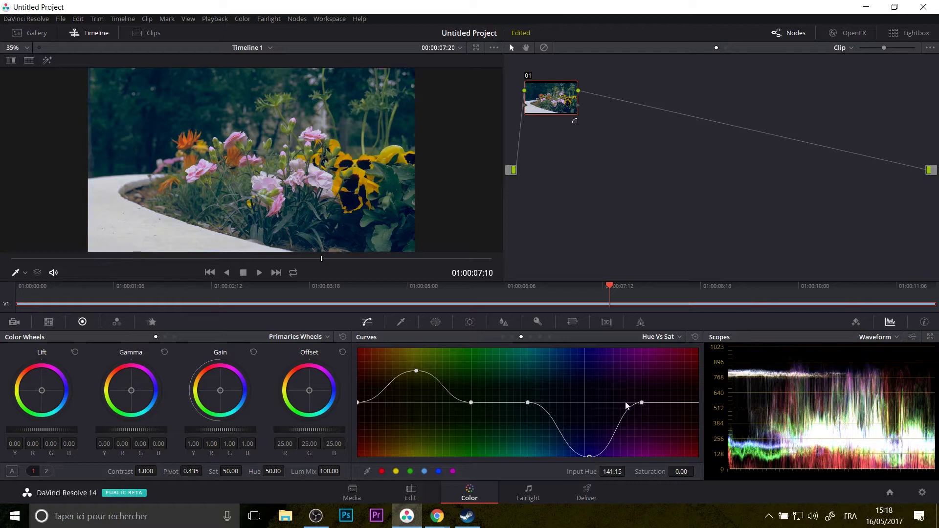
drag(507, 396, 504, 344)
drag(472, 403, 466, 350)
drag(419, 374, 436, 362)
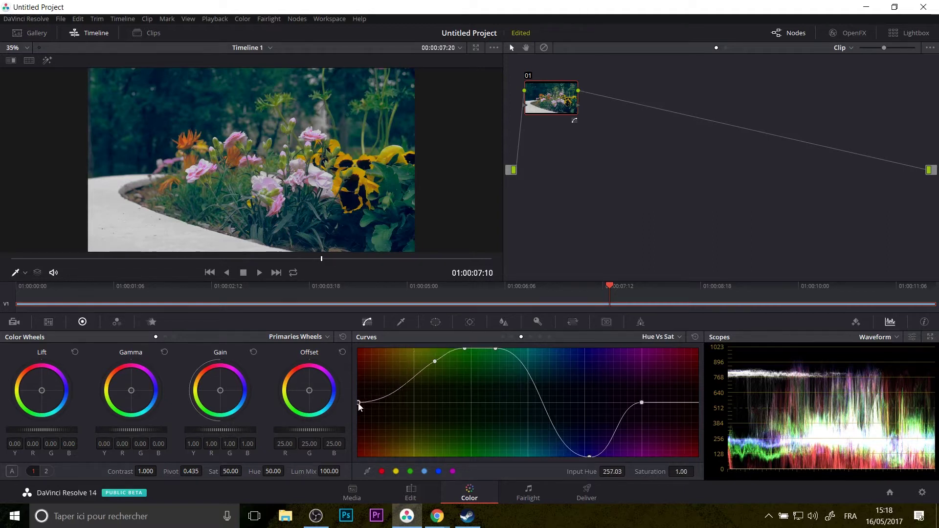
drag(380, 429, 367, 456)
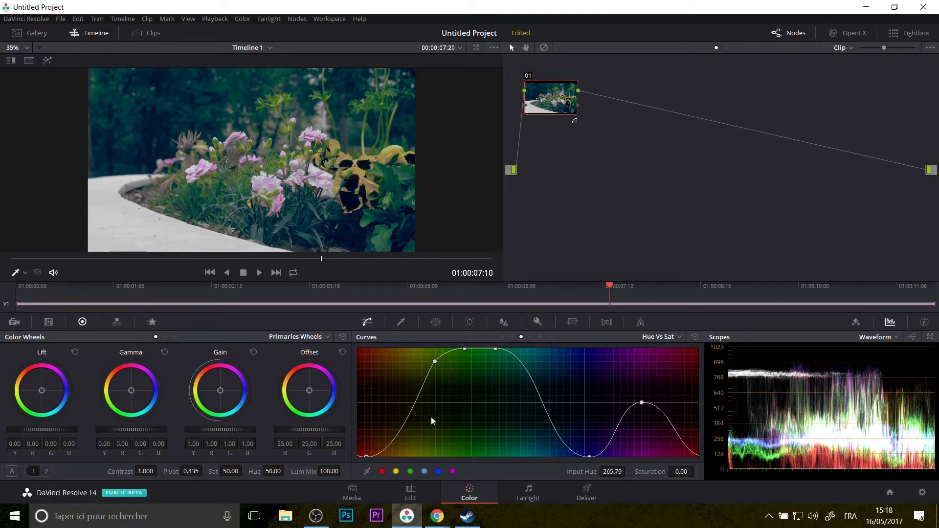
click(695, 337)
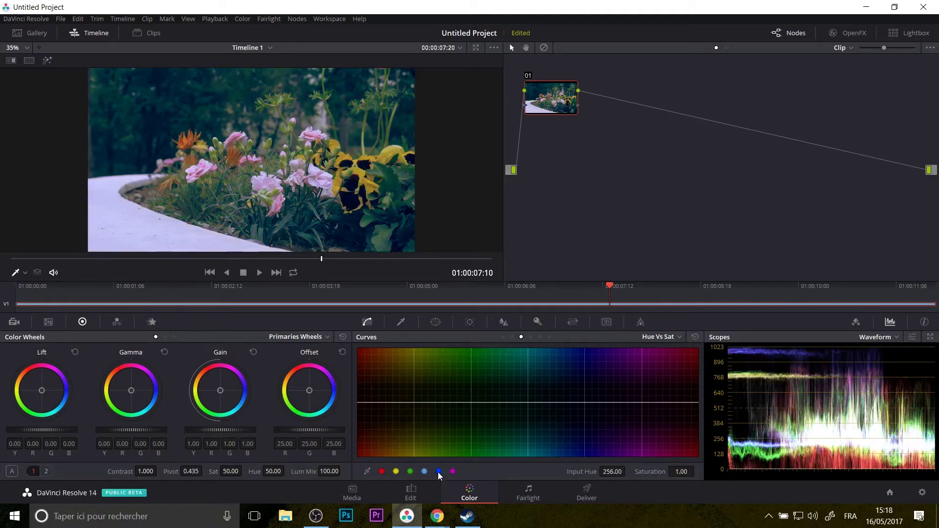
Step: Try raising the blue range on the Hue Vs Sat curve, and switch to the Hue Vs Lum curve
drag(579, 394, 579, 365)
click(643, 339)
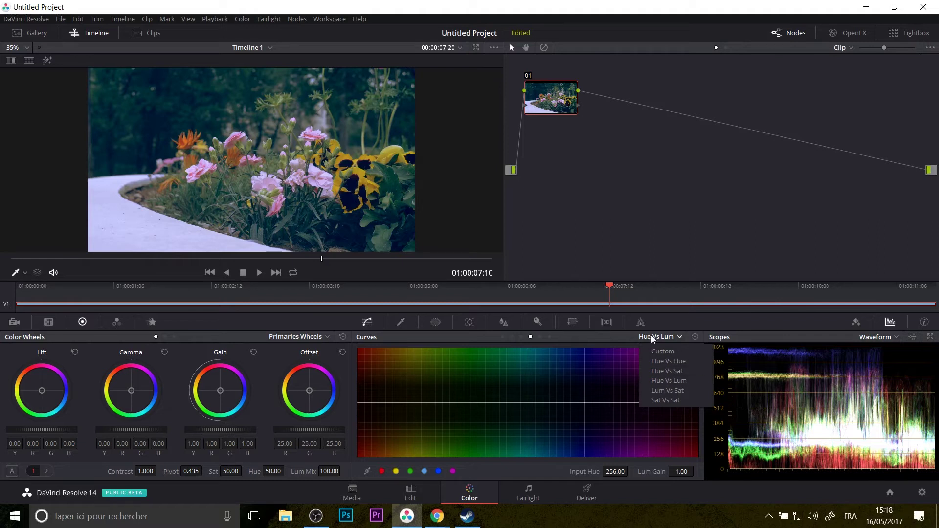
click(651, 331)
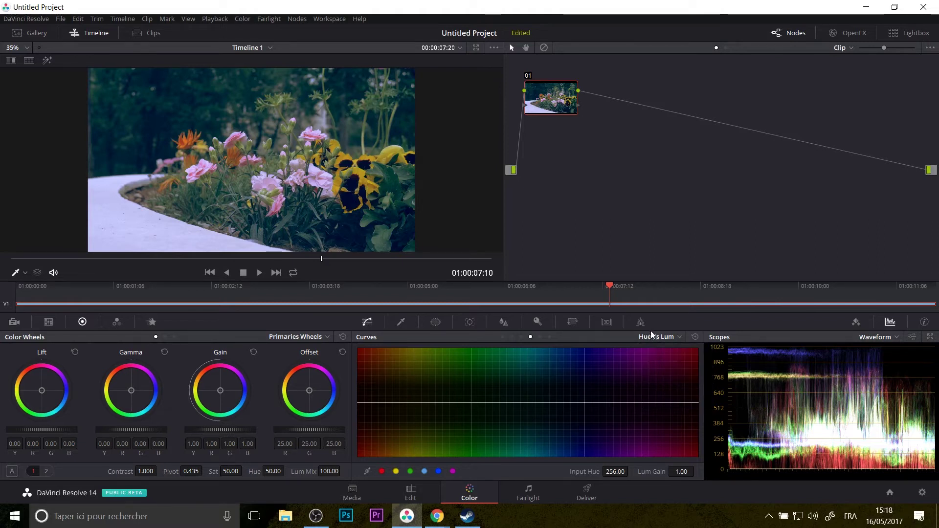
click(642, 336)
click(642, 335)
click(641, 335)
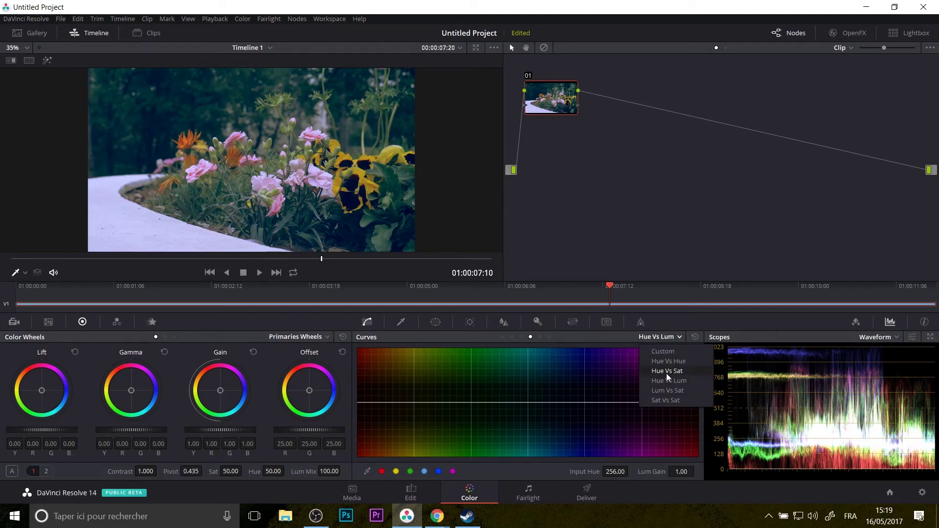
click(662, 338)
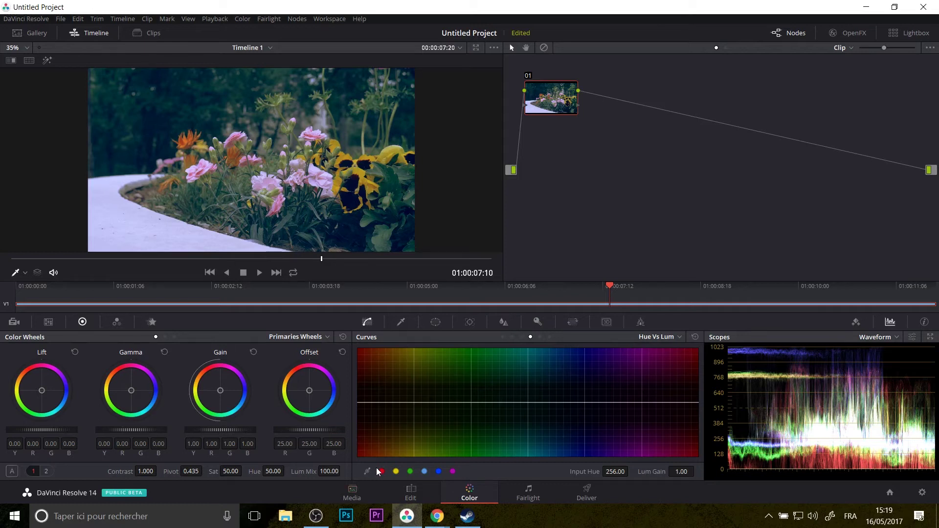
Step: Try raising the luminance of the yellow and blue ranges on the Hue Vs Lum curve
drag(412, 405, 415, 369)
click(438, 472)
drag(528, 386, 595, 369)
drag(478, 424, 424, 408)
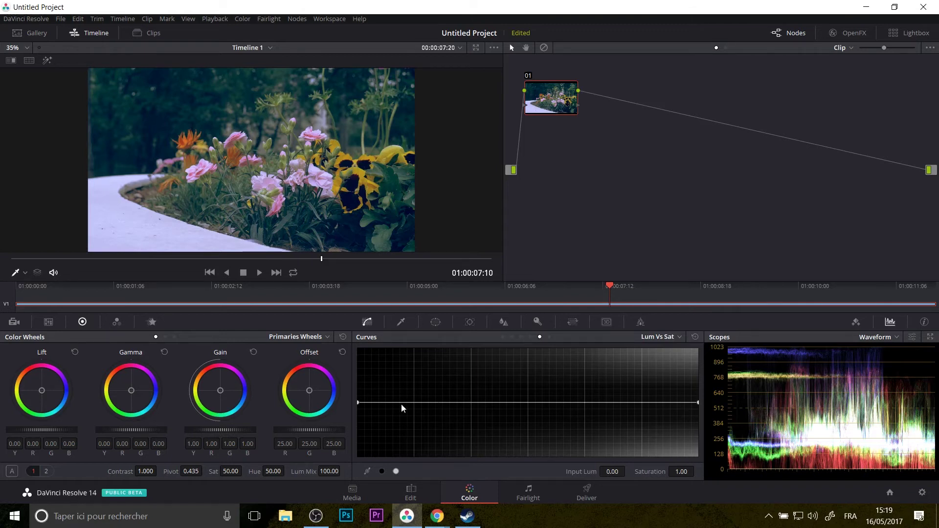
Step: Anchor the shadows on the Lum Vs Sat curve and raise highlight saturation to about 1.96 near input luminance 0.96
click(382, 472)
mouse_move(445, 398)
mouse_down()
mouse_move(433, 363)
mouse_move(430, 435)
mouse_move(432, 415)
mouse_move(409, 445)
mouse_move(422, 424)
mouse_move(438, 420)
mouse_move(435, 405)
mouse_up()
drag(614, 404, 675, 358)
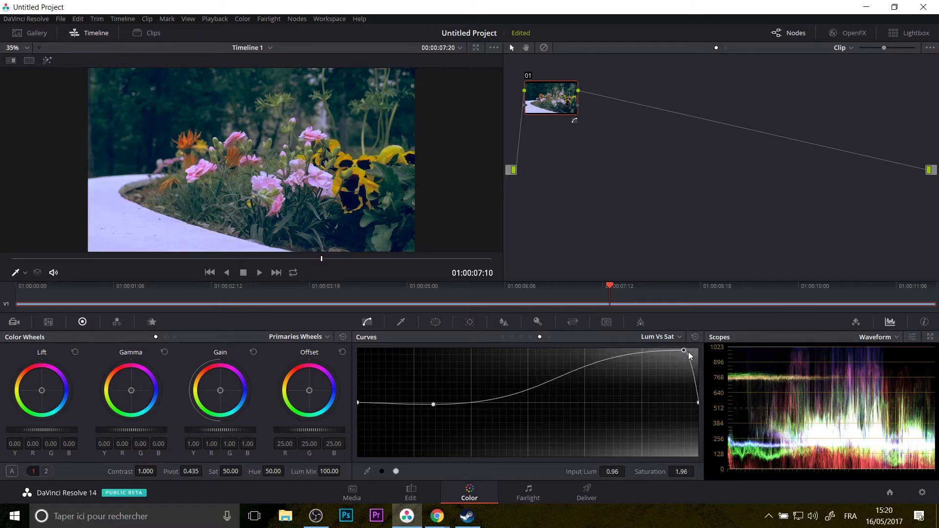
Step: Try an S-shaped Lum Vs Sat curve with the midtones near neutral and the darkest shadows at 0.00 saturation, and reset it
drag(435, 405, 375, 386)
drag(518, 361, 526, 405)
drag(366, 376, 353, 464)
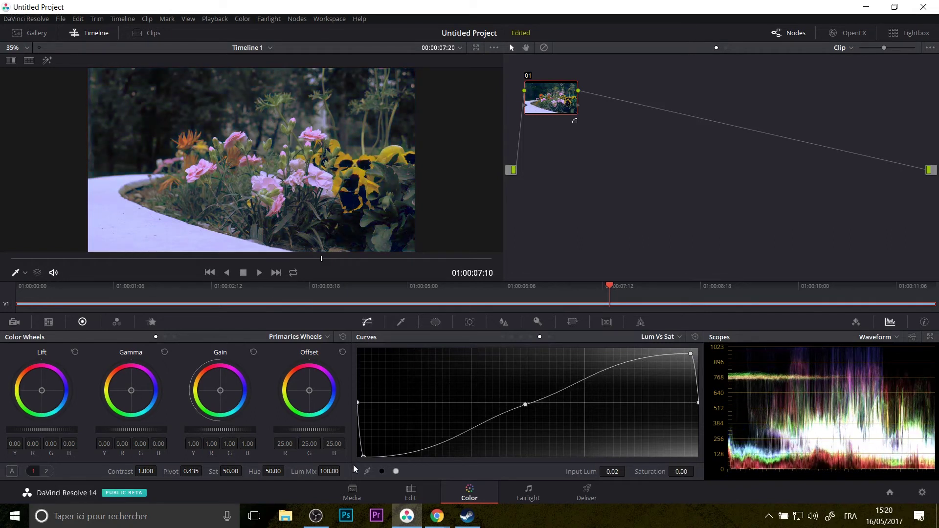
drag(656, 355, 595, 374)
click(695, 337)
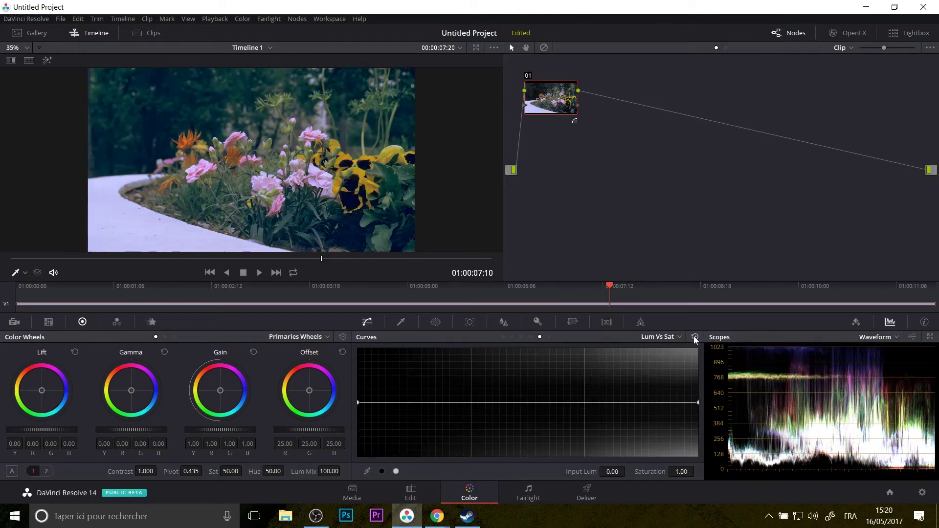
Step: Raise shadow saturation to about 1.58 at input luminance 0.14 and adjust the highlights on the Lum Vs Sat curve
click(383, 471)
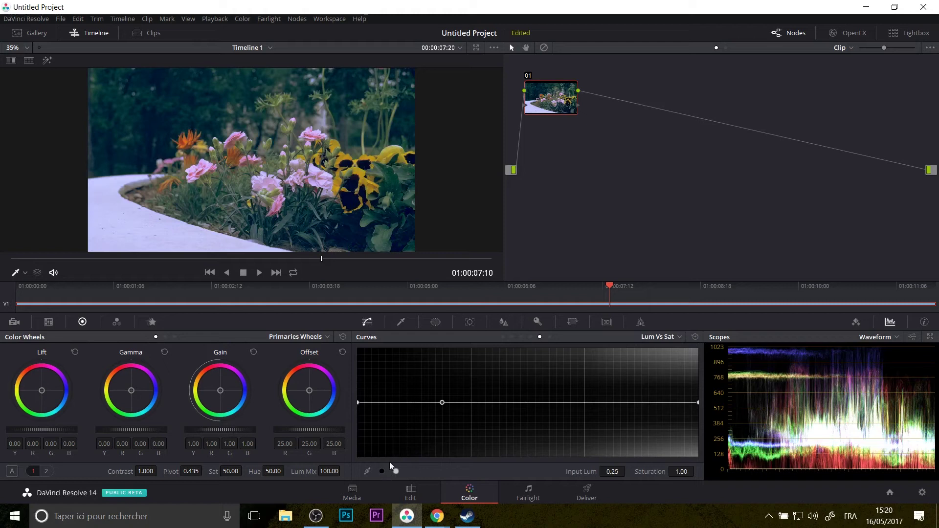
drag(408, 403, 367, 342)
drag(392, 399, 404, 370)
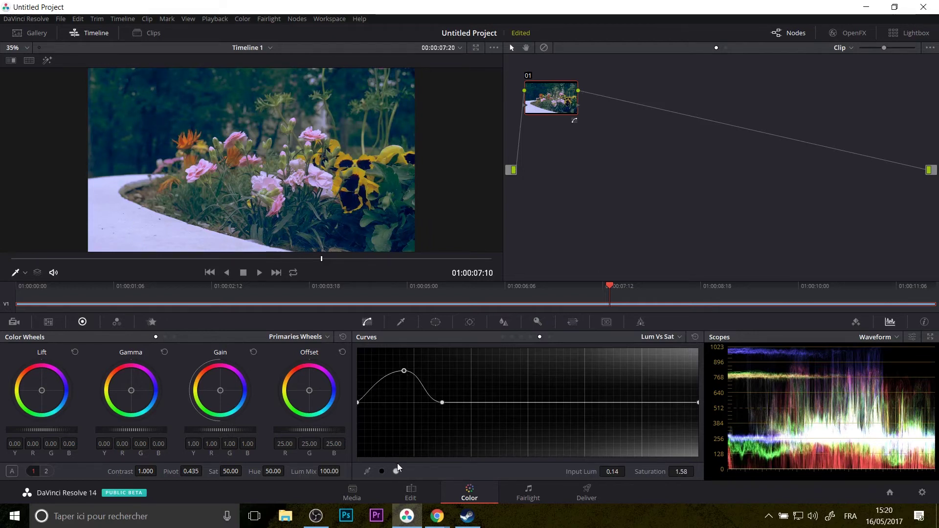
drag(615, 406, 686, 450)
drag(615, 442, 614, 403)
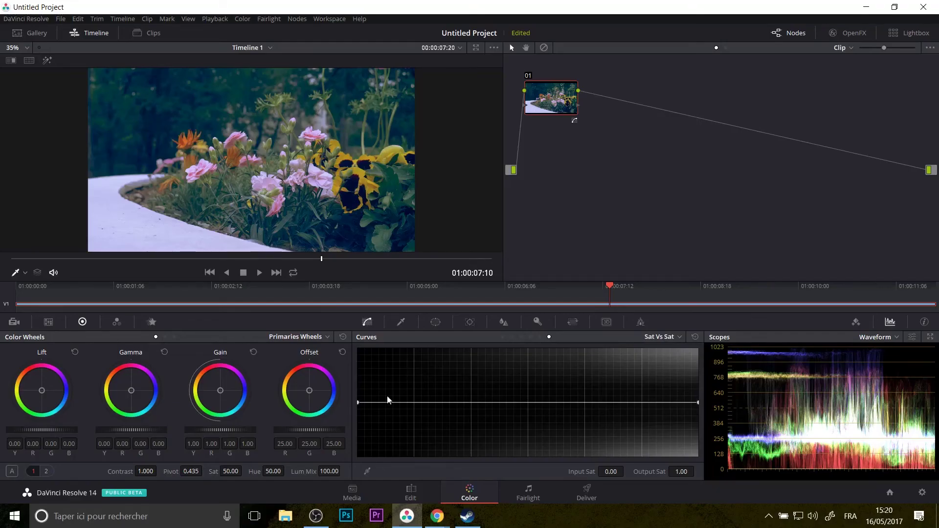
Step: Shape the Sat Vs Sat curve, raising output saturation to about 1.86 at input 0.42 and lowering it to about 0.25 at input 0.08
click(415, 402)
drag(648, 371, 647, 355)
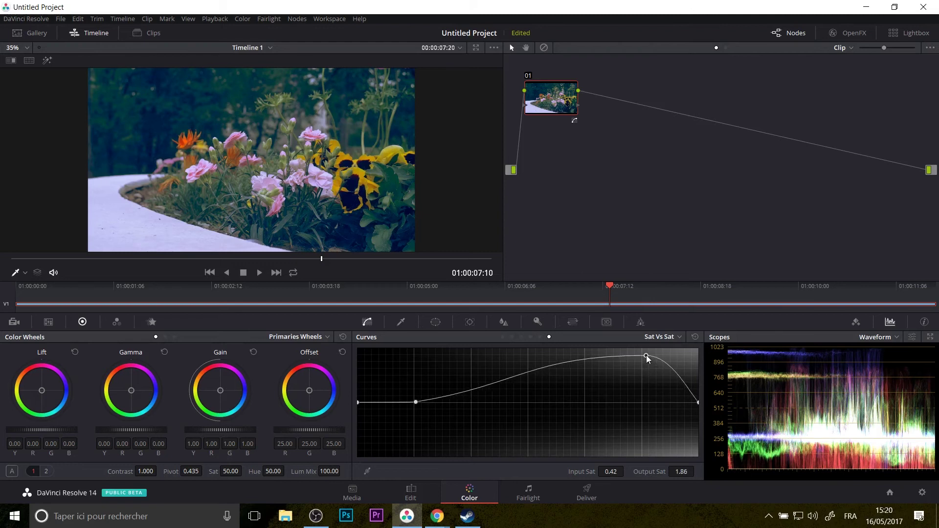
drag(416, 402, 414, 448)
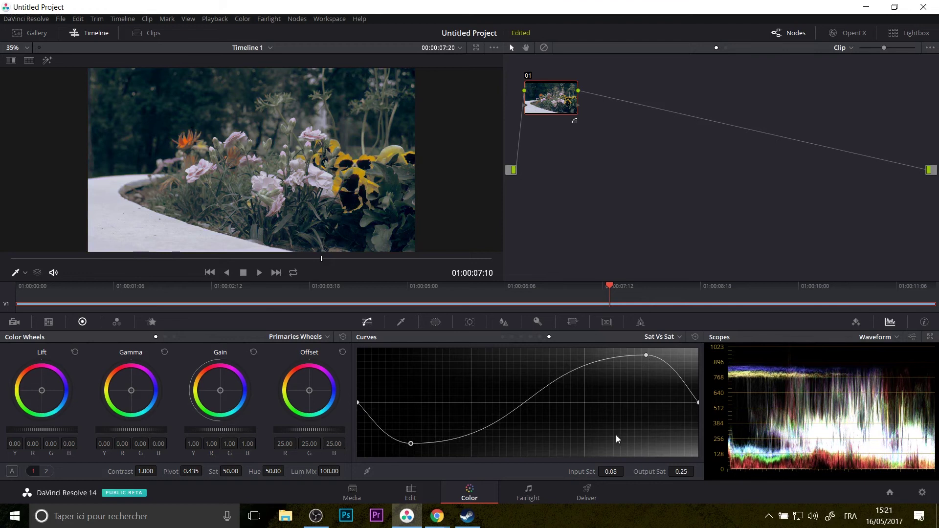
Step: Look through the Custom, Hue Vs Hue, Hue Vs Sat, Hue Vs Lum and Lum Vs Sat curves
click(666, 338)
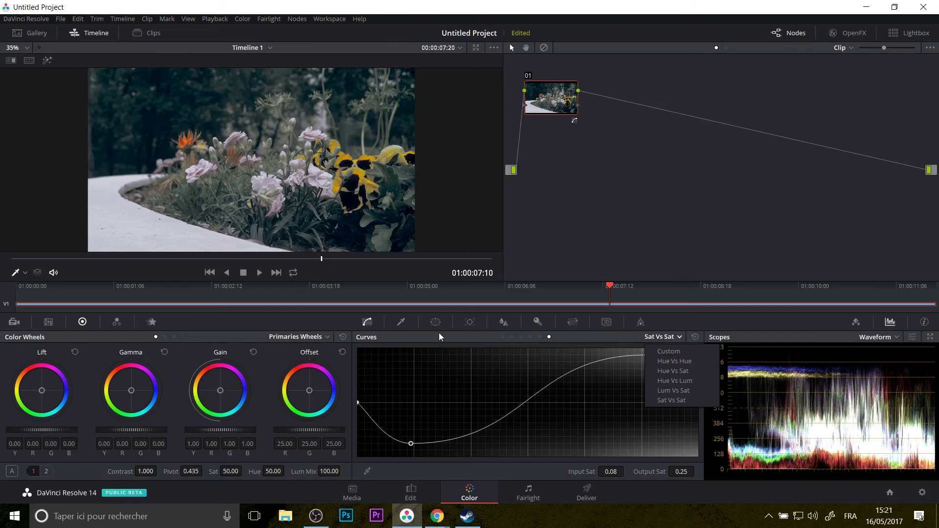
click(370, 327)
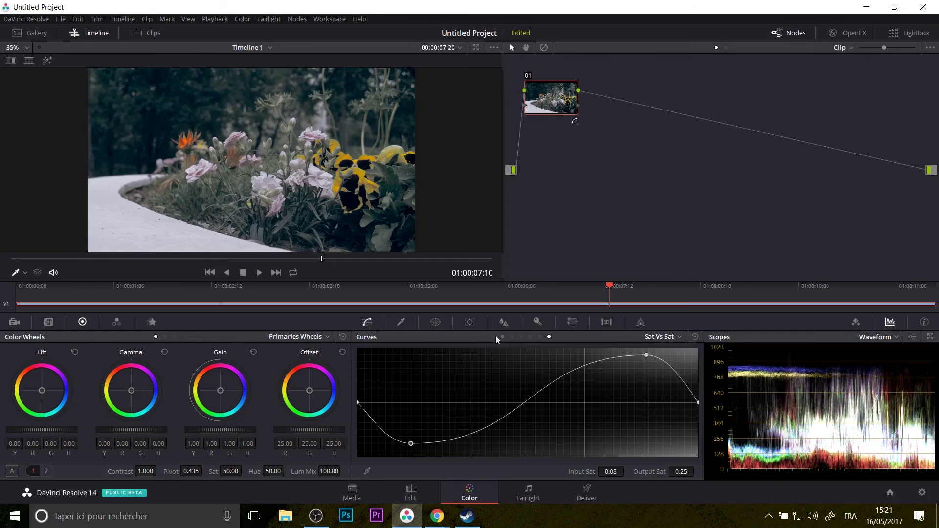
click(671, 338)
click(660, 352)
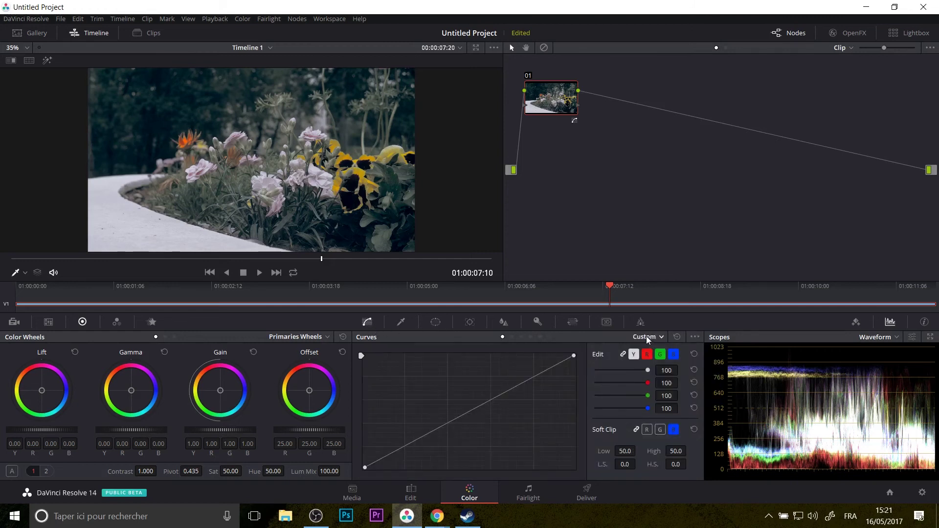
click(644, 338)
click(665, 361)
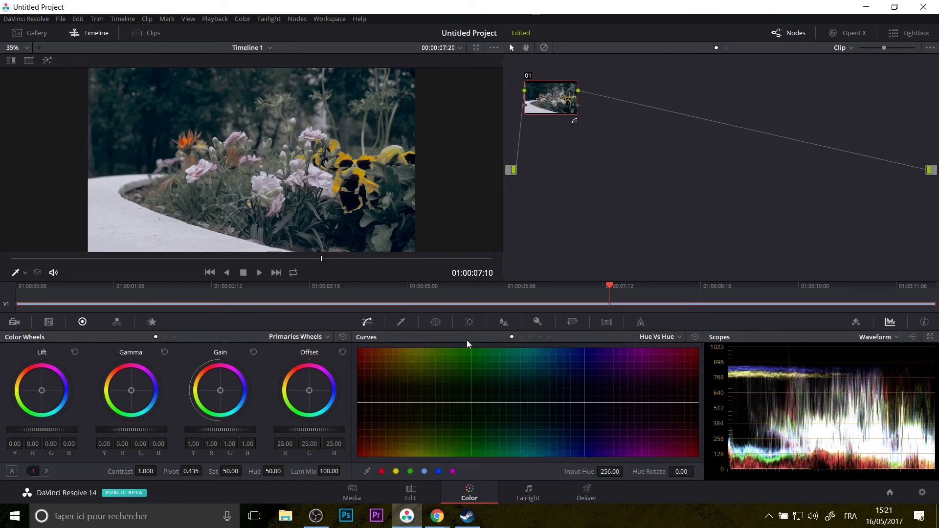
click(521, 338)
click(531, 338)
click(541, 338)
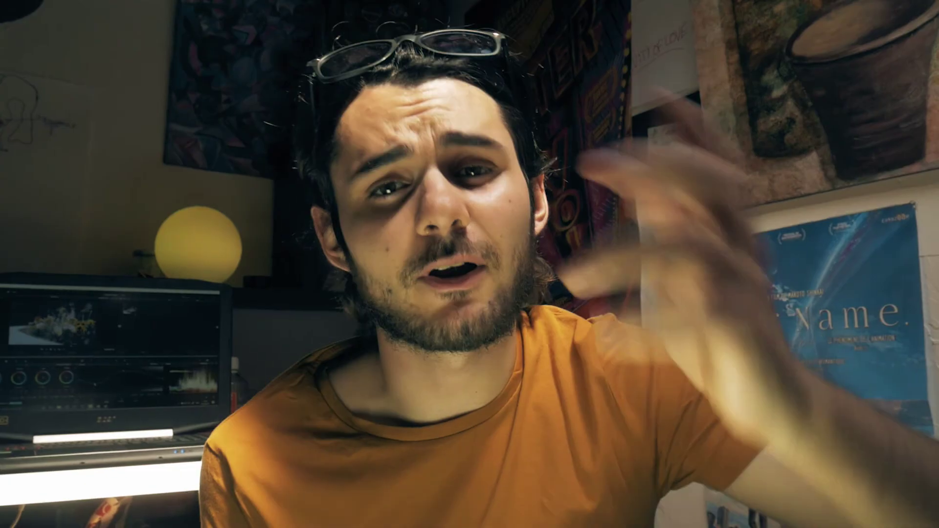